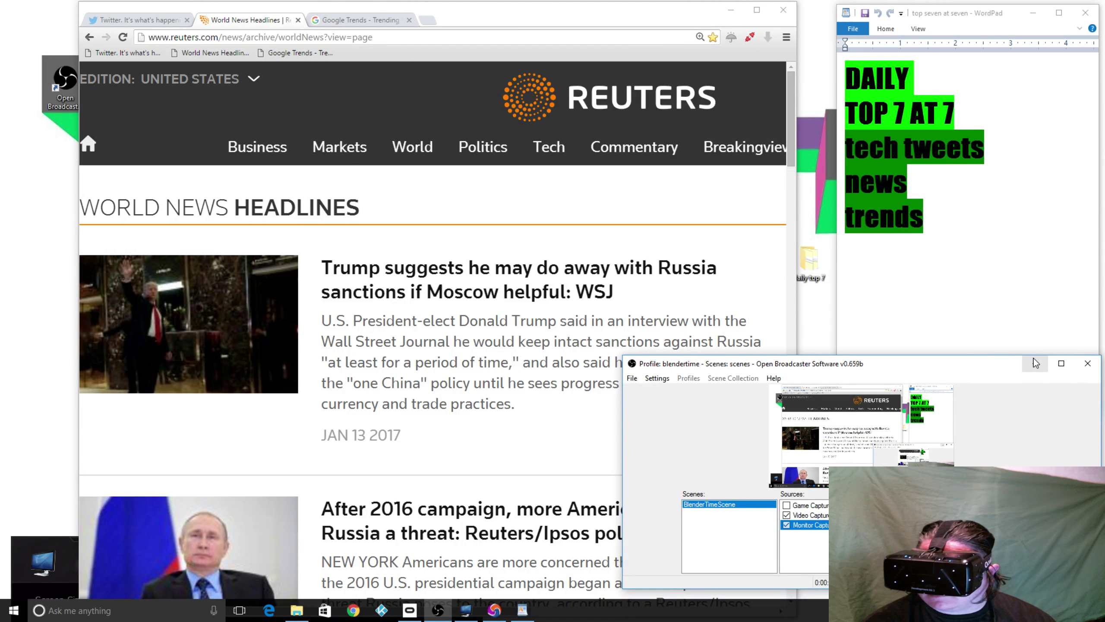
Minimize OBS and highlight the 'tech tweets' line in the WordPad outline.
click(1036, 363)
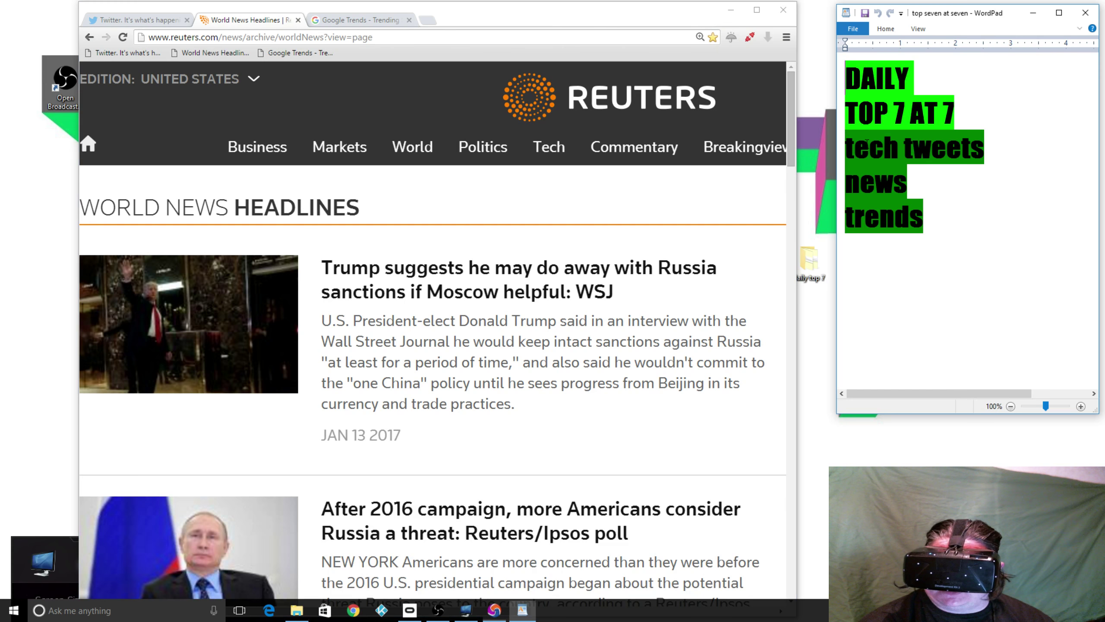
double_click(867, 144)
key(shift+End)
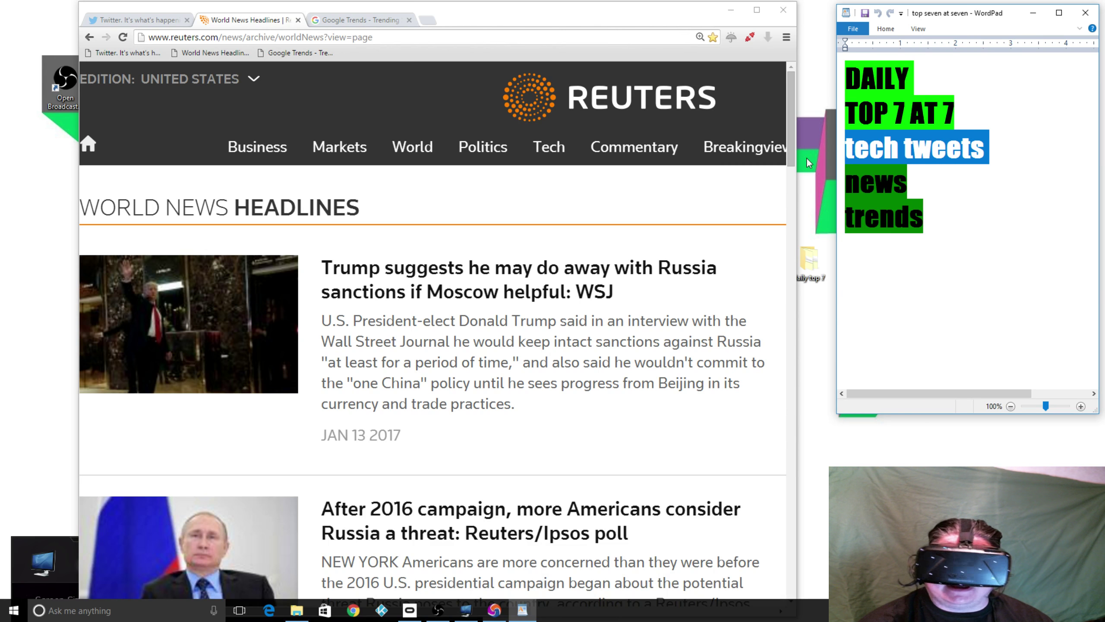
Show Twitter's Technology & Science stream, then bring the WordPad outline to the front.
click(134, 21)
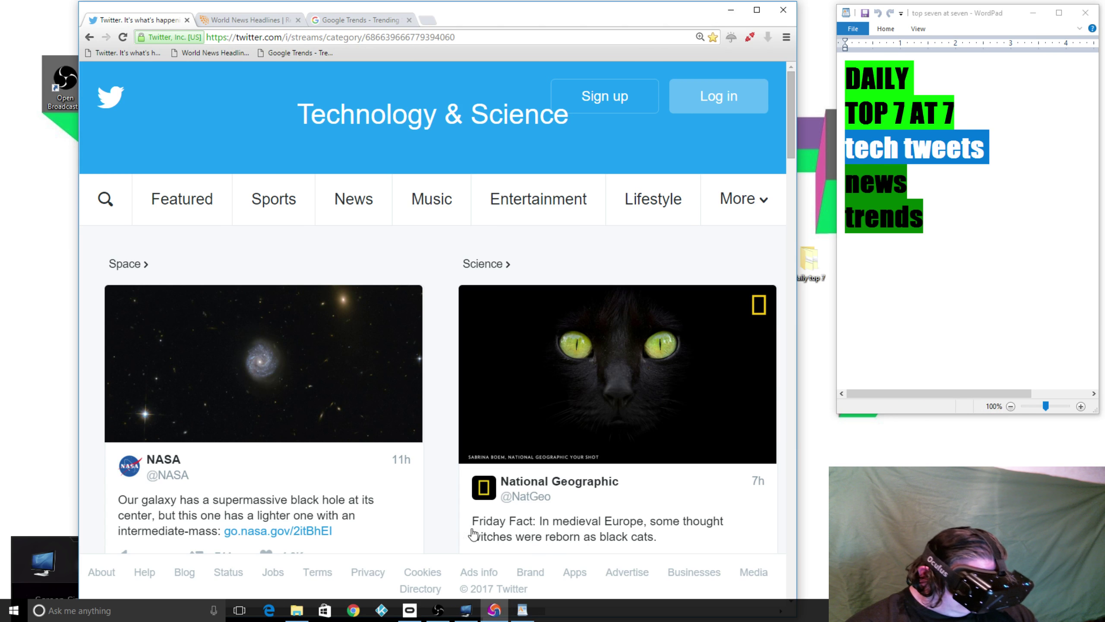
scroll(398, 524, down, 3)
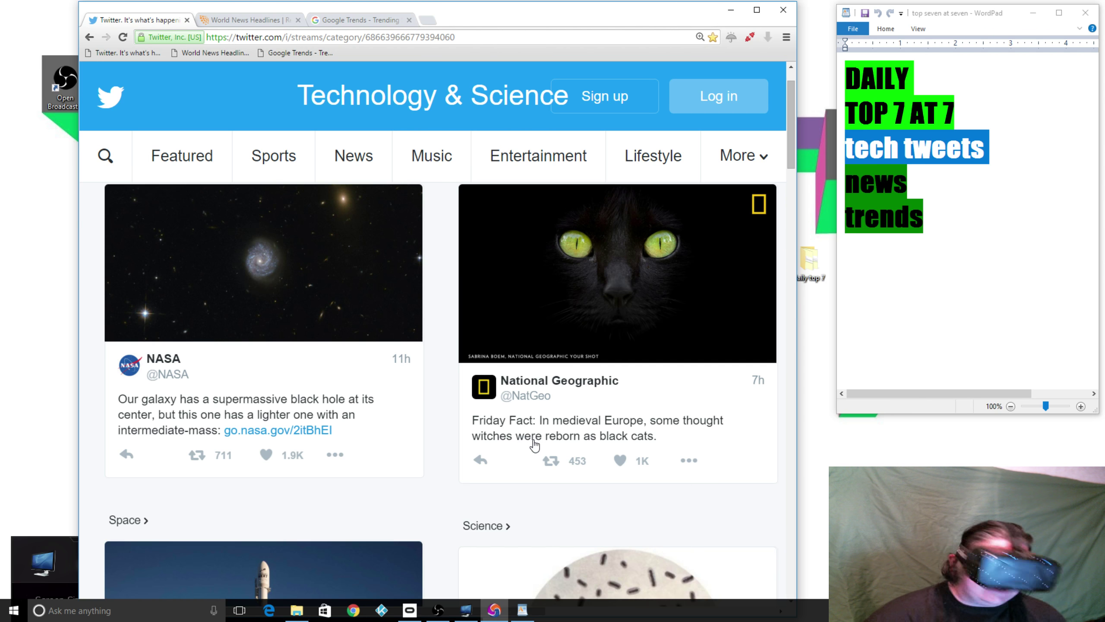
scroll(570, 432, down, 4)
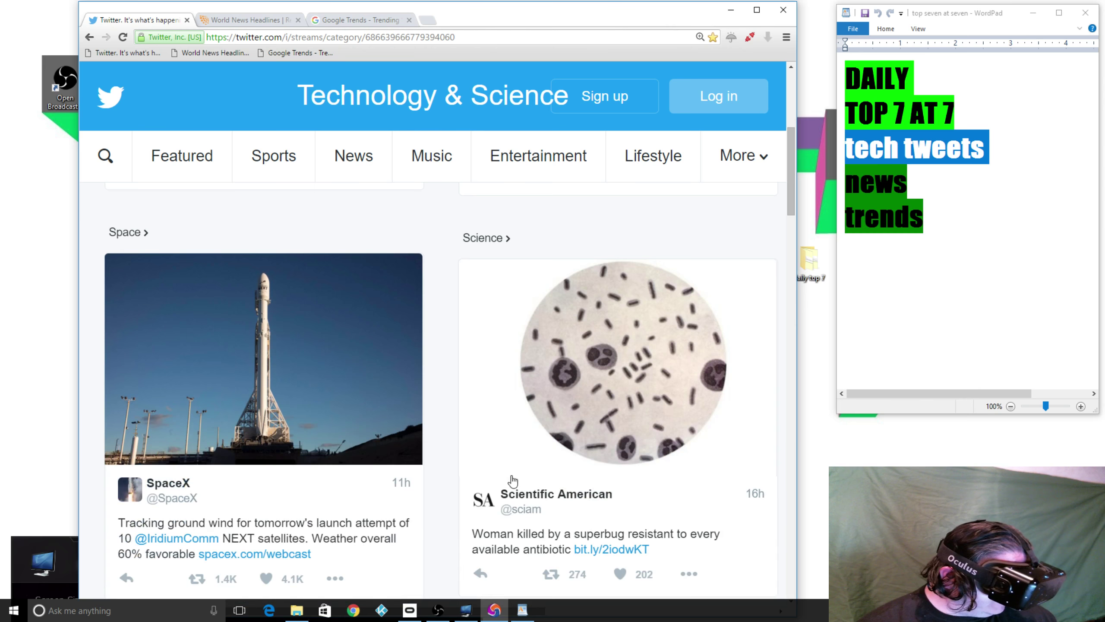
scroll(248, 533, down, 2)
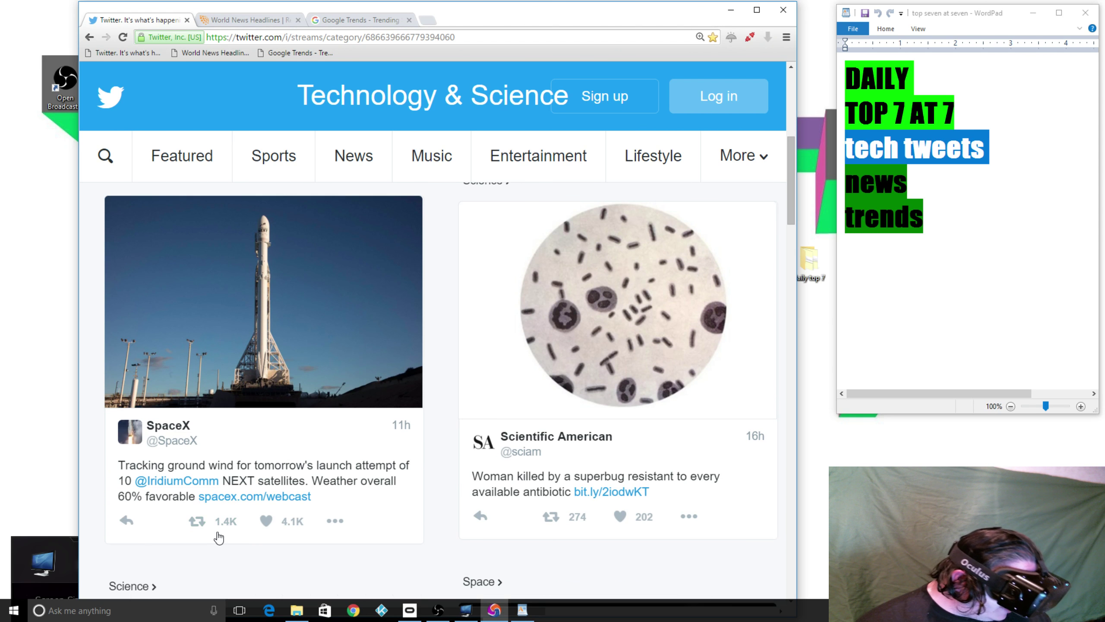
scroll(219, 531, down, 2)
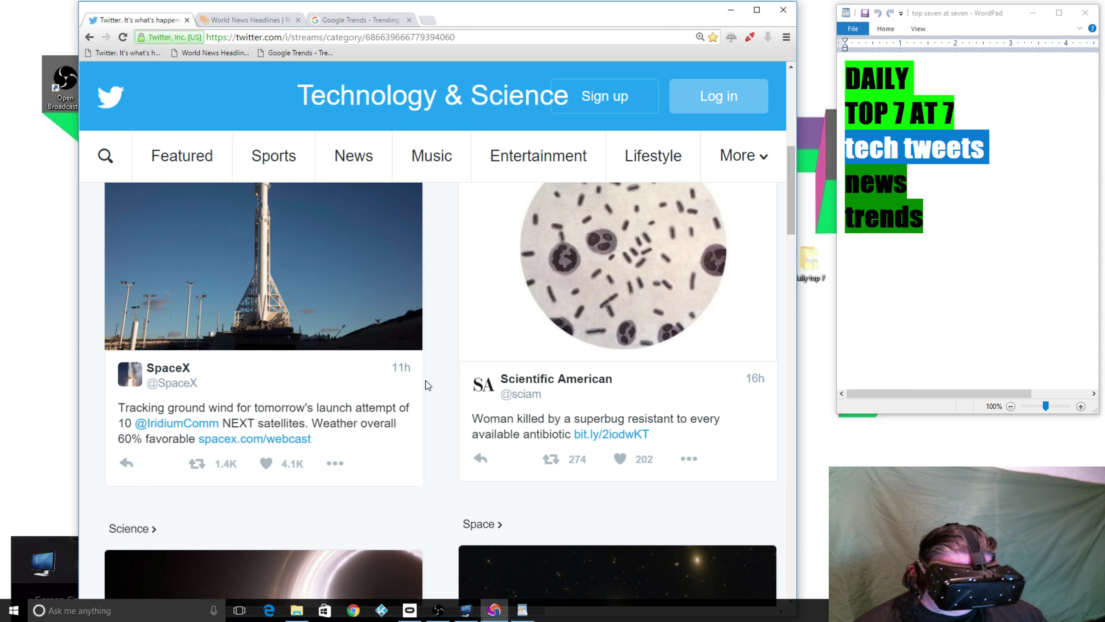
scroll(518, 415, up, 1)
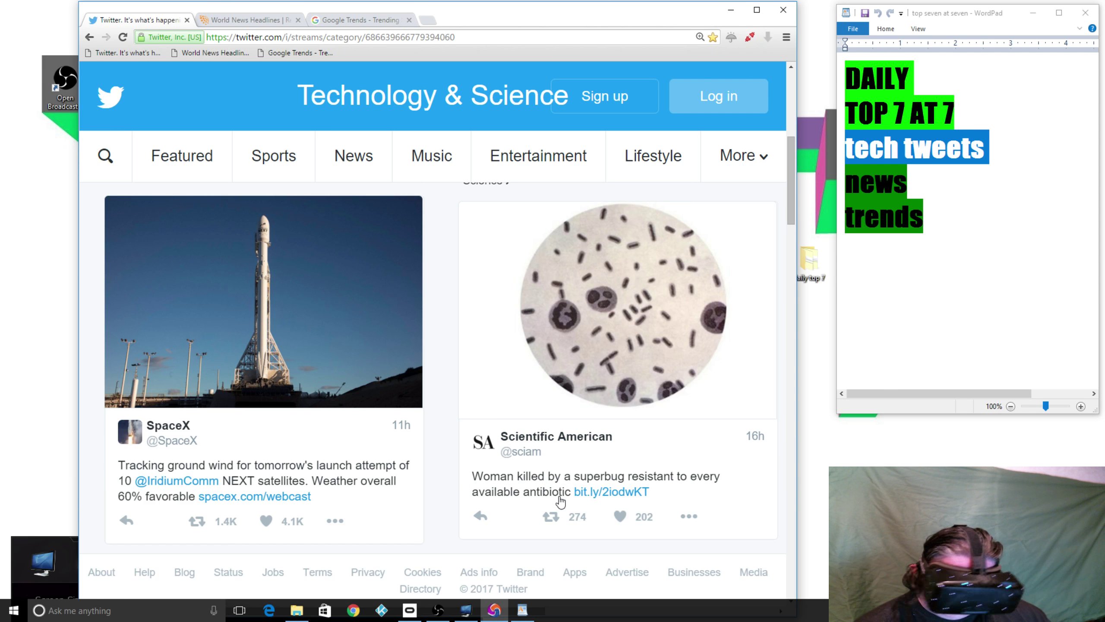
scroll(553, 499, down, 2)
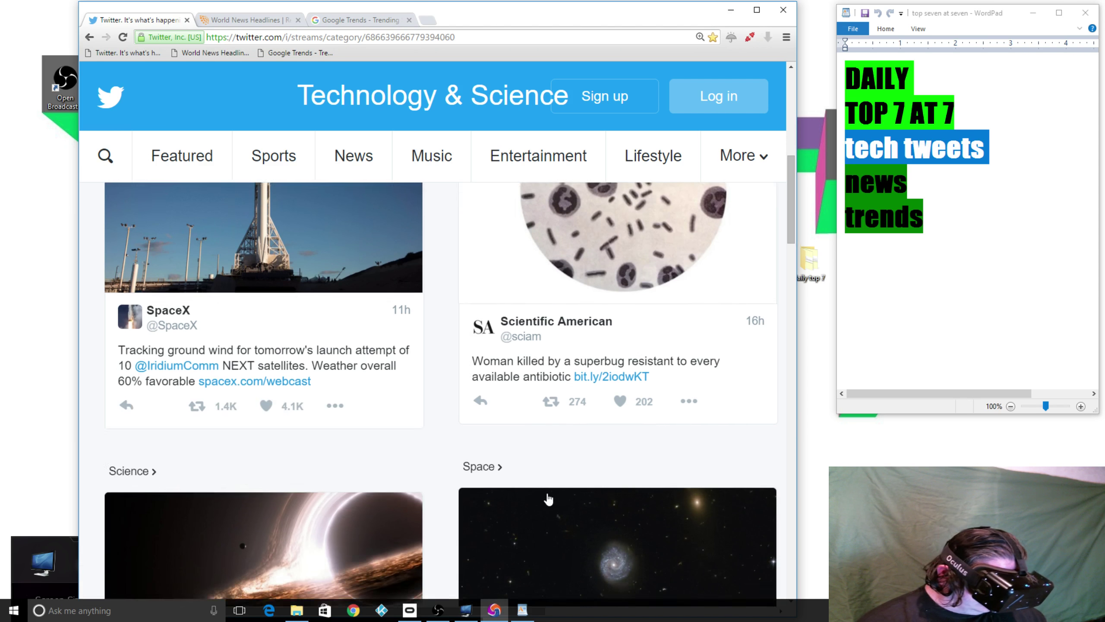
scroll(549, 499, down, 2)
scroll(549, 499, down, 3)
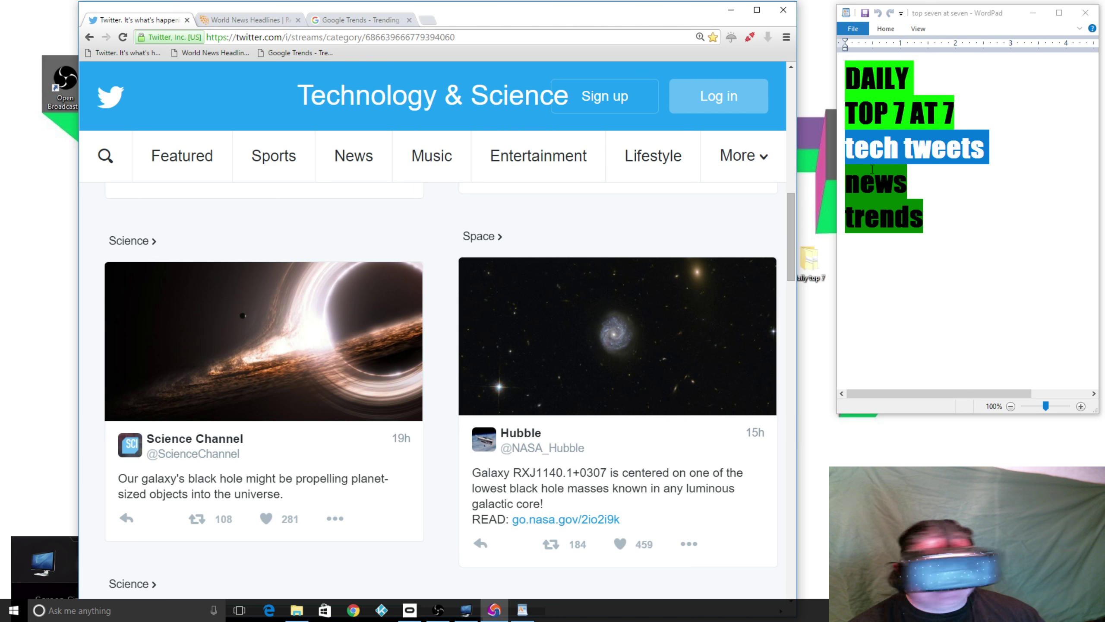
click(835, 185)
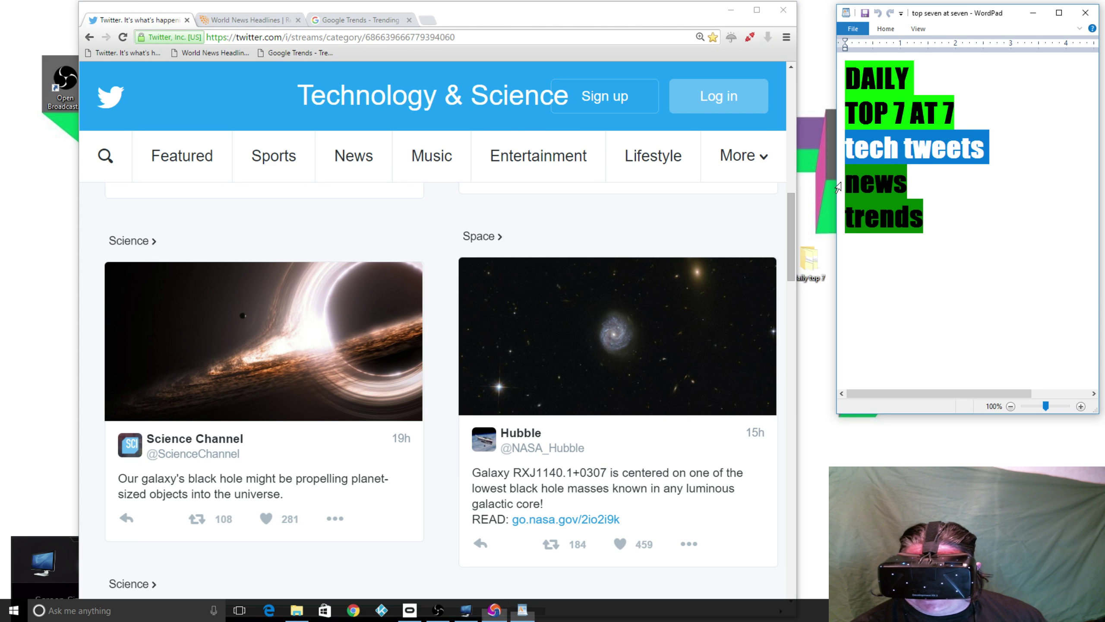
Highlight the 'news' line in the outline and return to Reuters World News headlines.
key(Down)
key(shift+End)
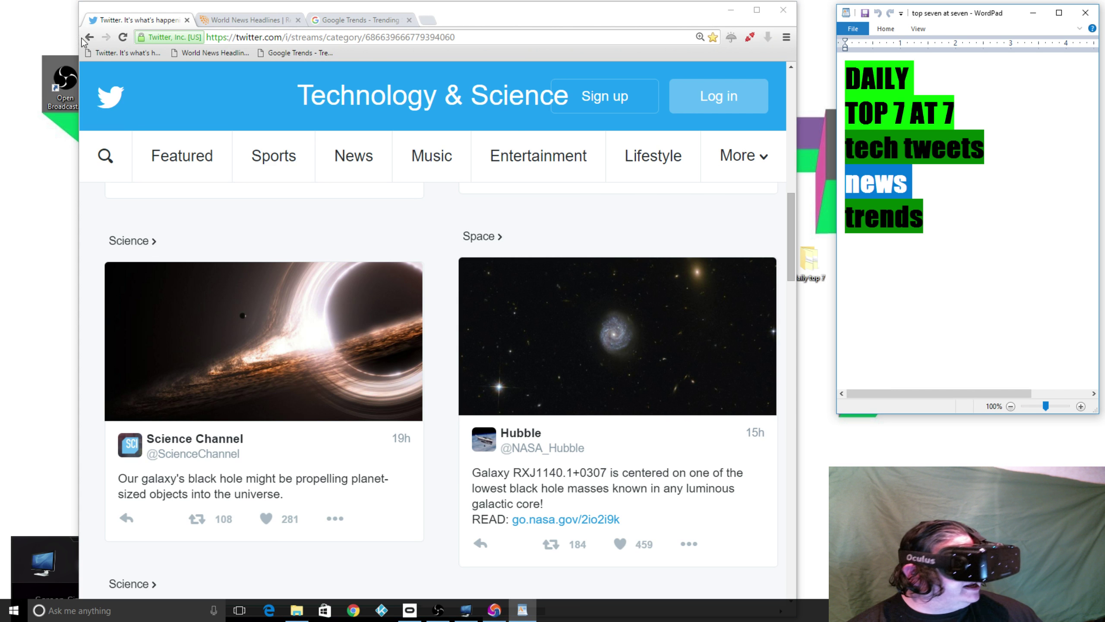
click(261, 20)
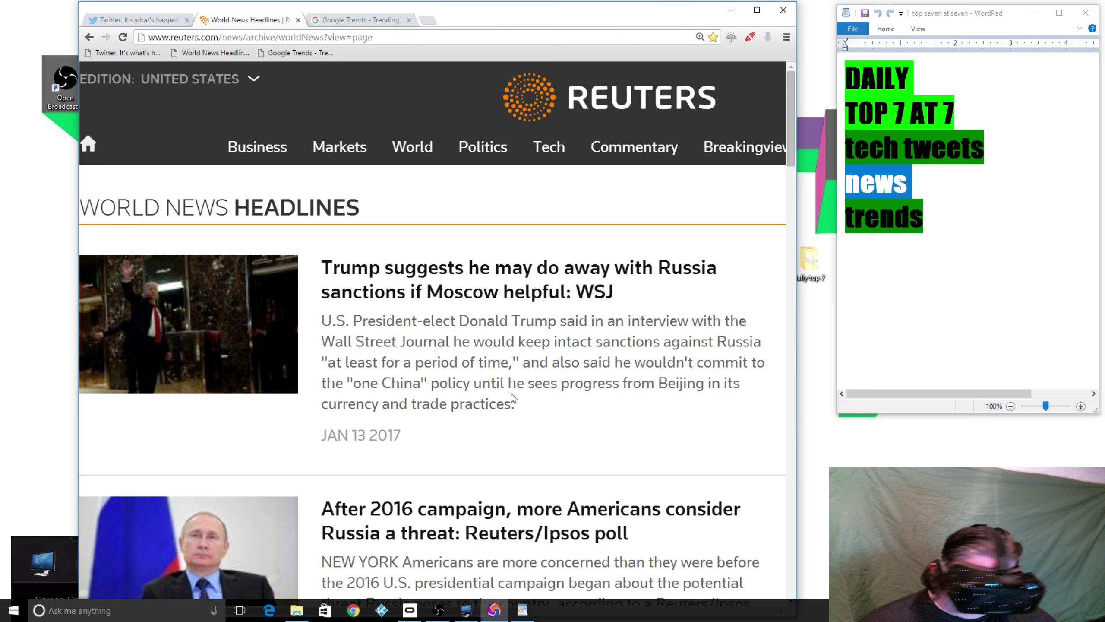
scroll(410, 432, down, 2)
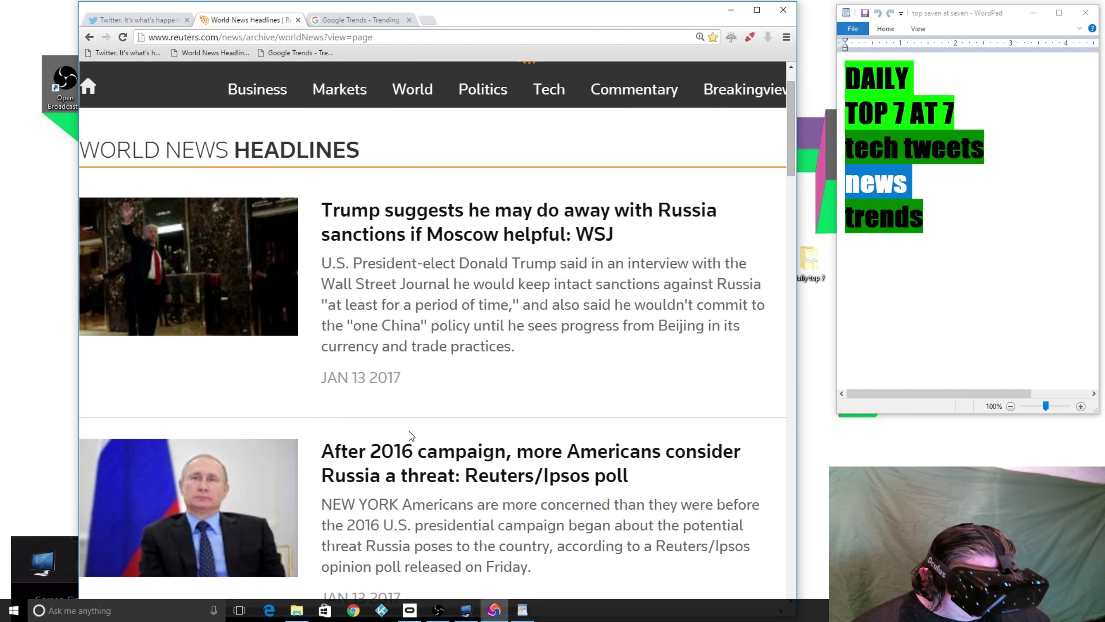
scroll(409, 430, down, 1)
scroll(415, 431, down, 1)
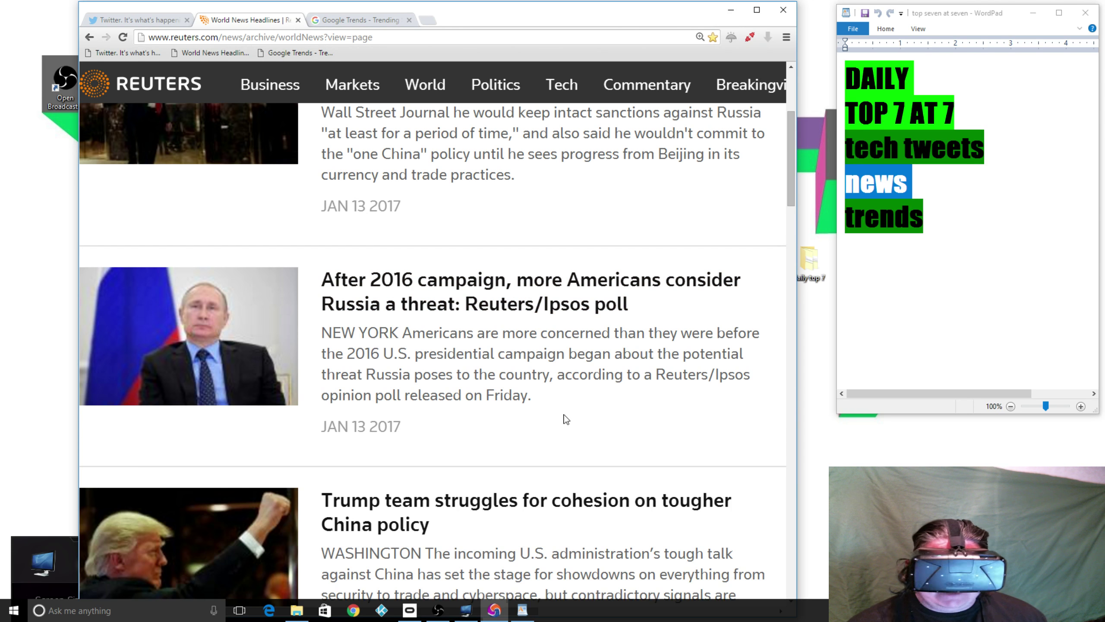
scroll(562, 408, down, 1)
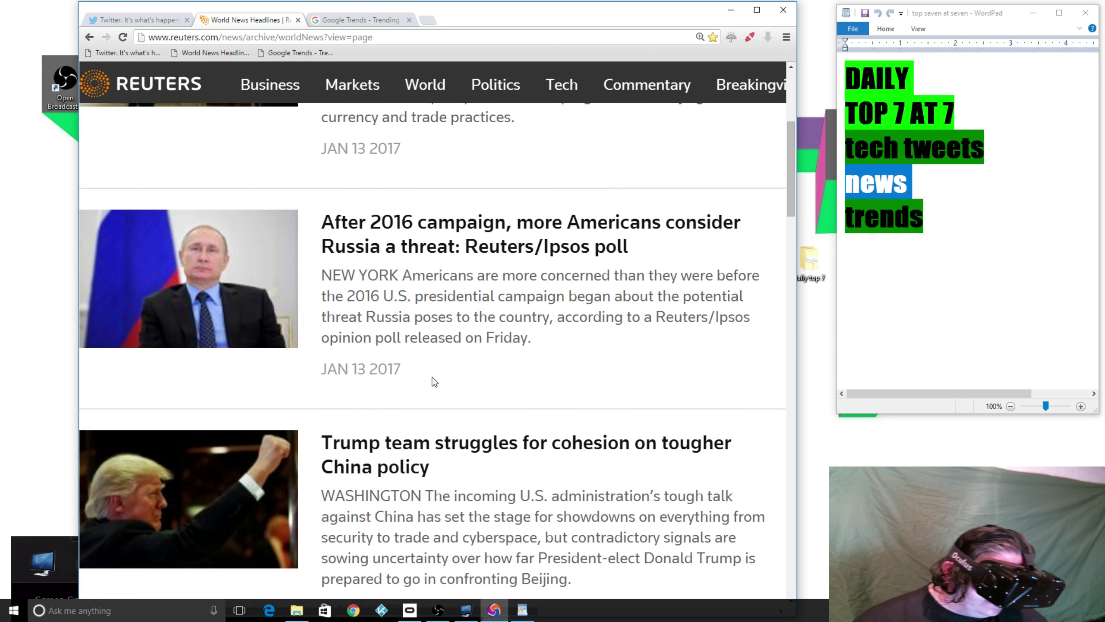
scroll(430, 378, down, 1)
scroll(431, 377, down, 2)
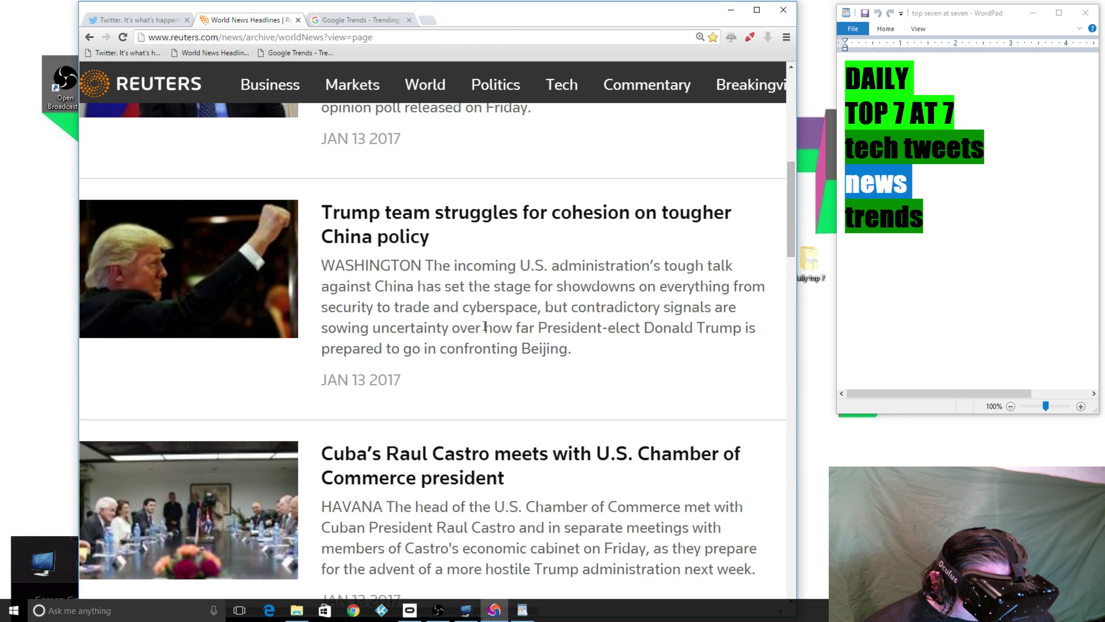
scroll(484, 328, down, 2)
scroll(480, 324, down, 1)
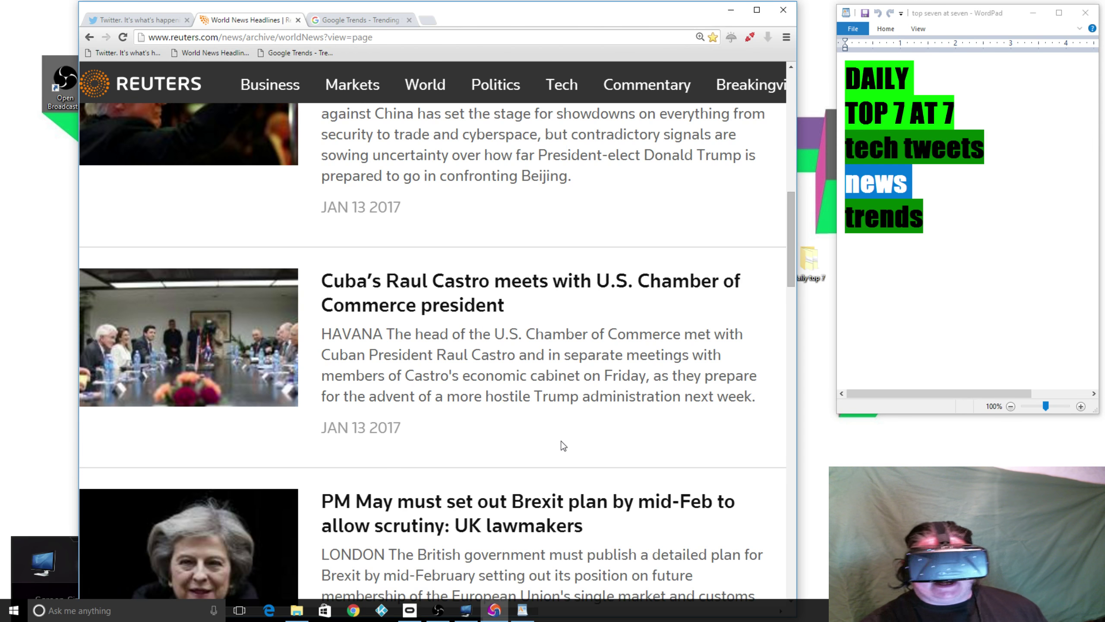
scroll(562, 446, down, 1)
scroll(557, 442, down, 1)
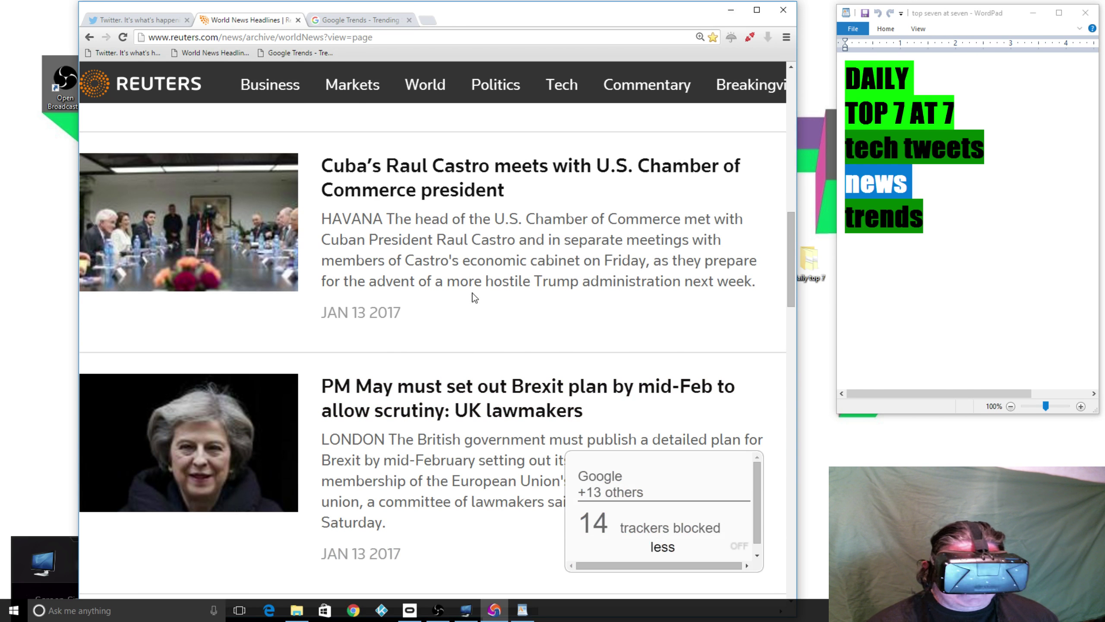
click(713, 478)
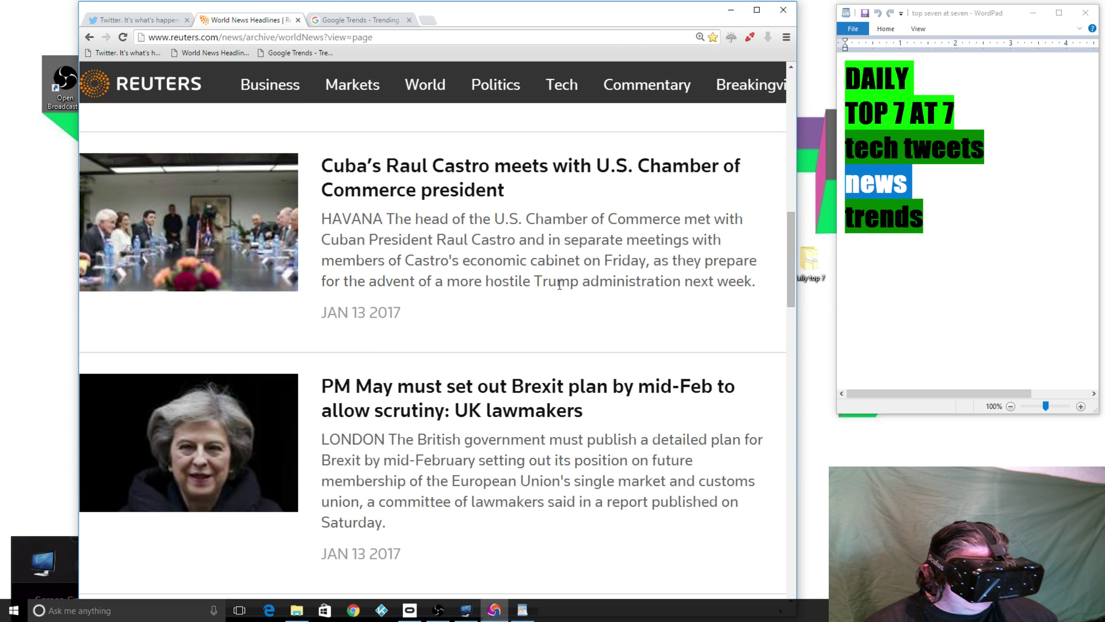
scroll(560, 285, down, 1)
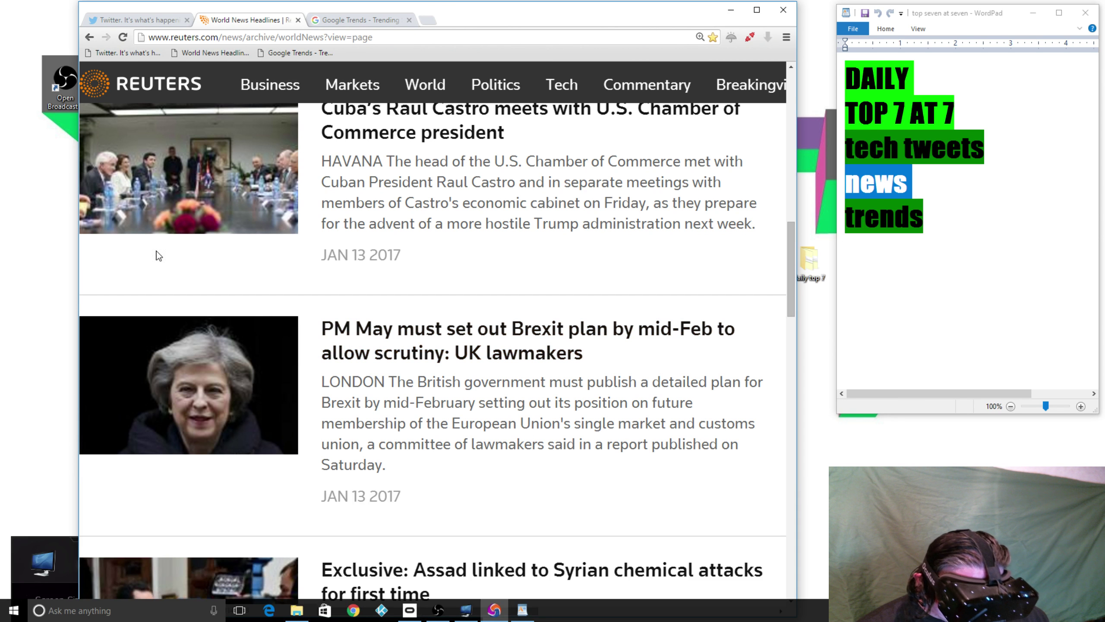
scroll(640, 487, down, 3)
scroll(640, 487, down, 2)
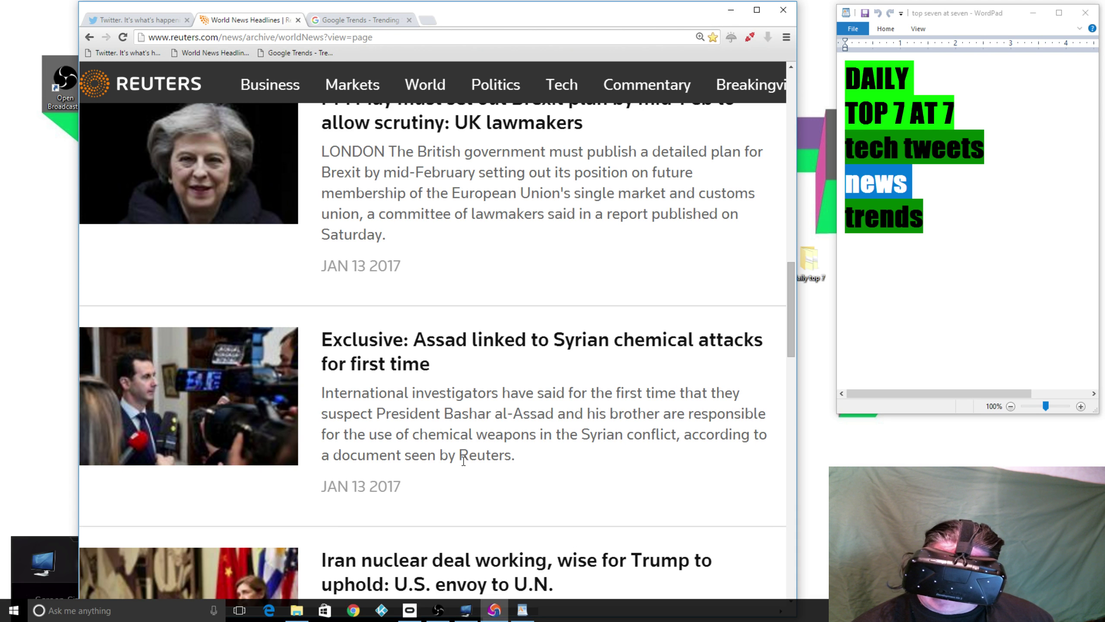
scroll(464, 462, down, 2)
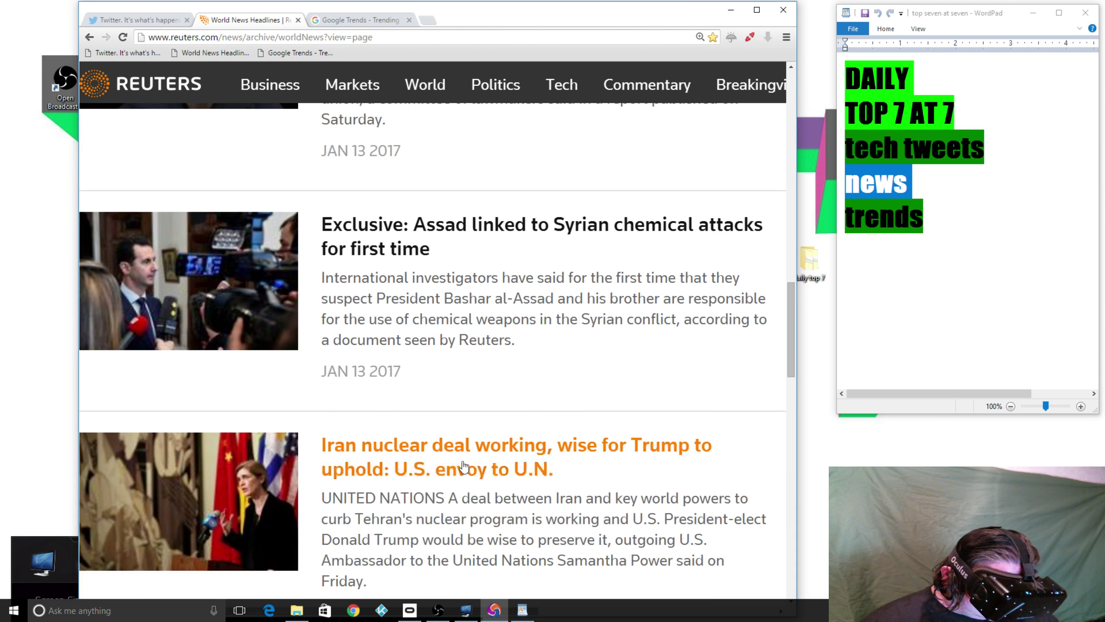
scroll(464, 467, down, 1)
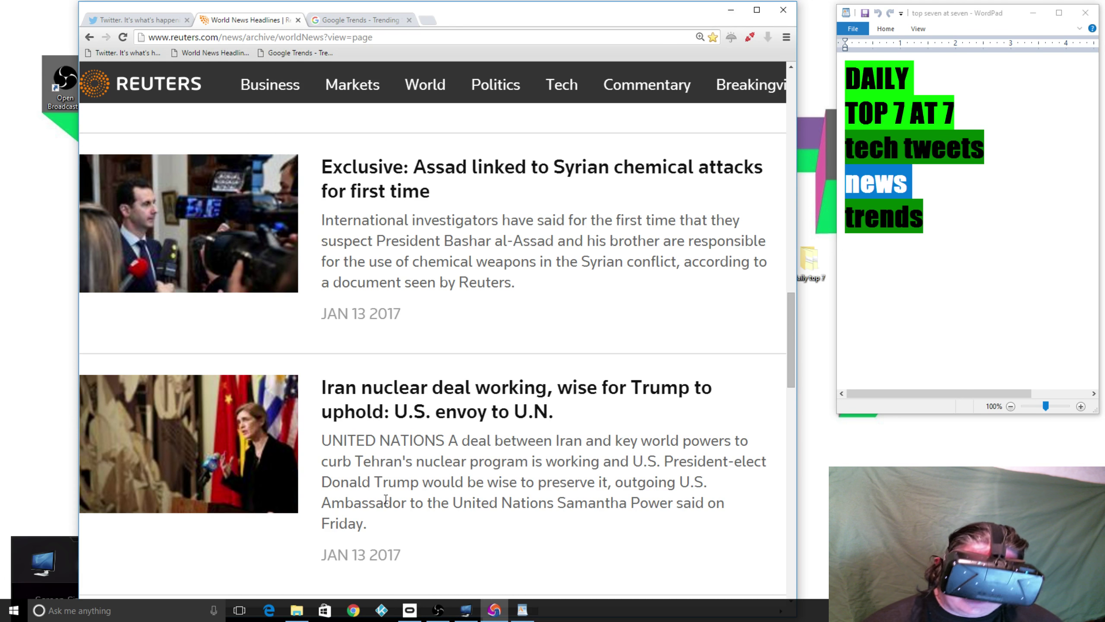
scroll(478, 469, down, 1)
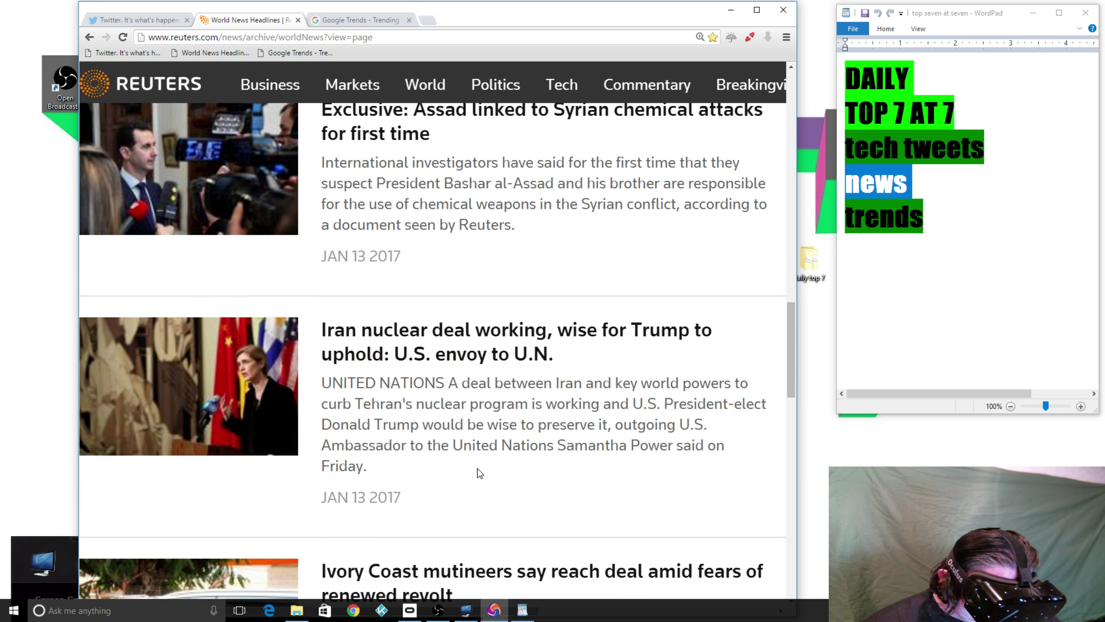
scroll(478, 468, down, 1)
scroll(477, 469, down, 1)
scroll(478, 471, down, 1)
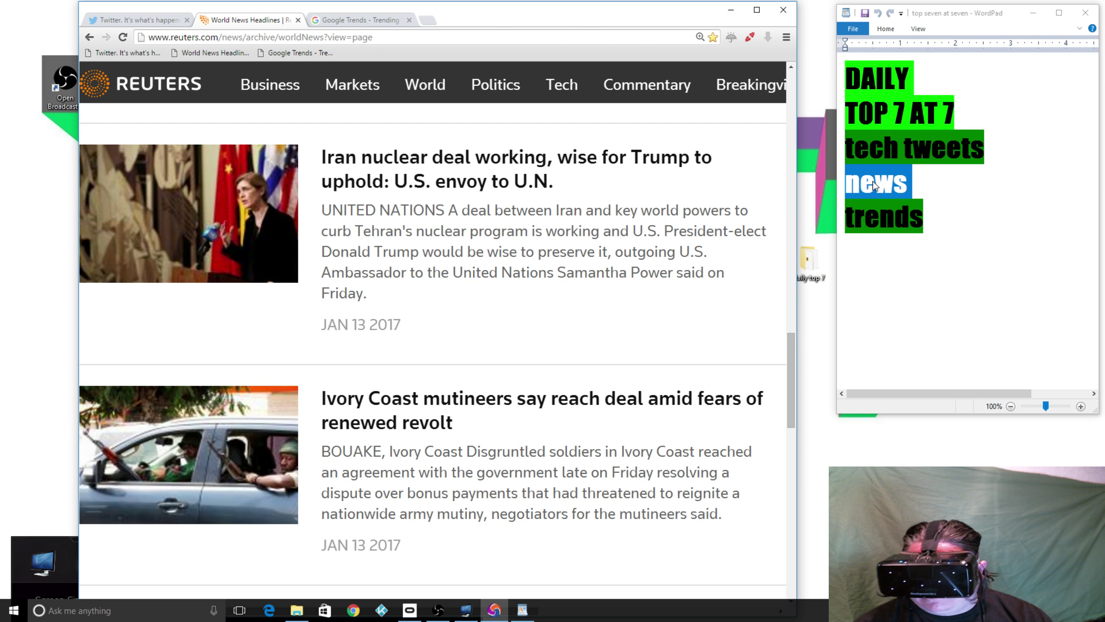
Mark 'trends' as the current outline topic and show Google Trends' trending searches.
click(881, 216)
double_click(881, 216)
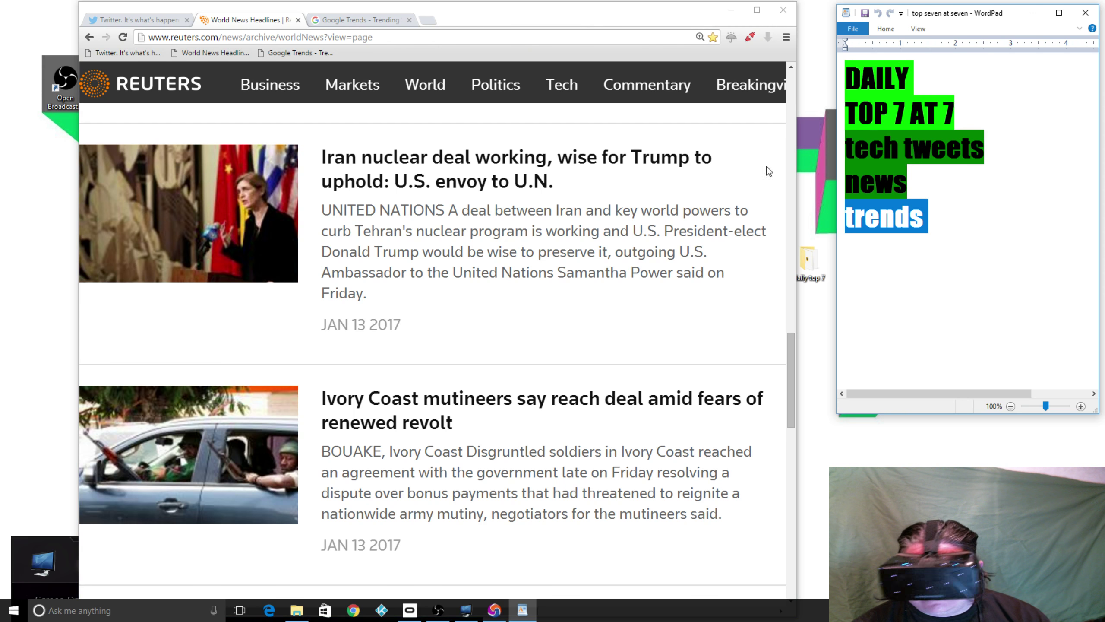
click(354, 21)
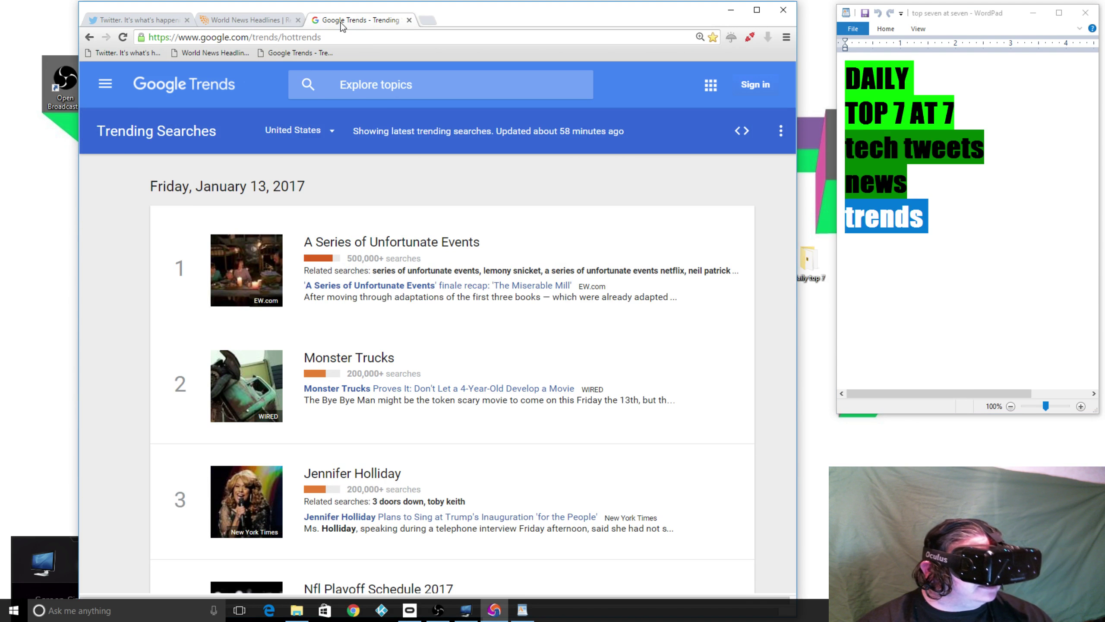
mouse_move(221, 352)
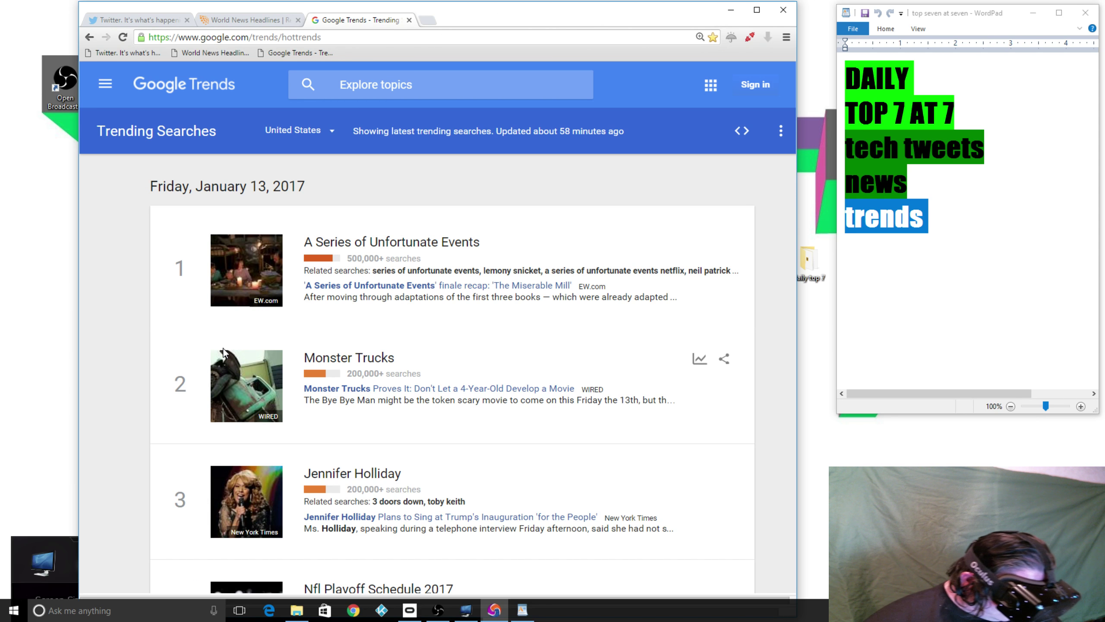
scroll(180, 346, down, 2)
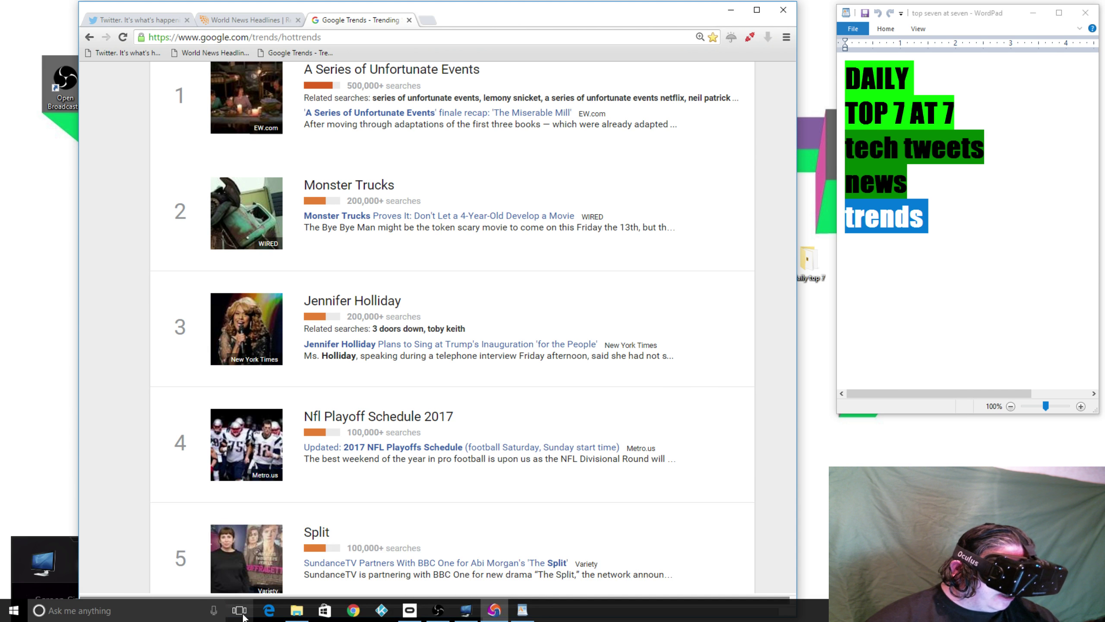
mouse_move(449, 501)
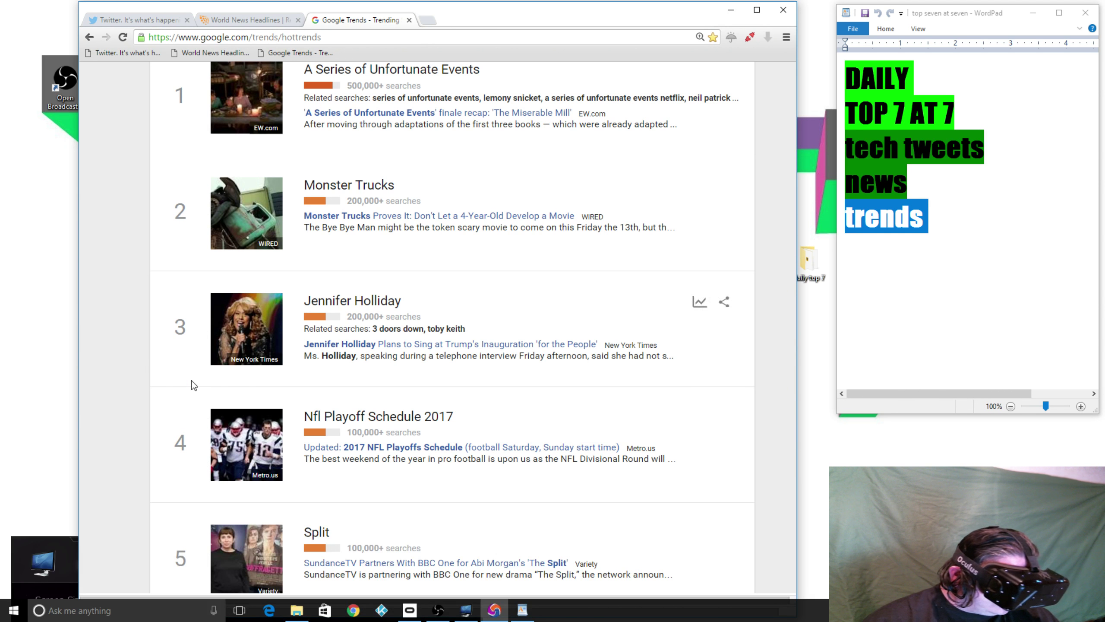
scroll(197, 384, down, 2)
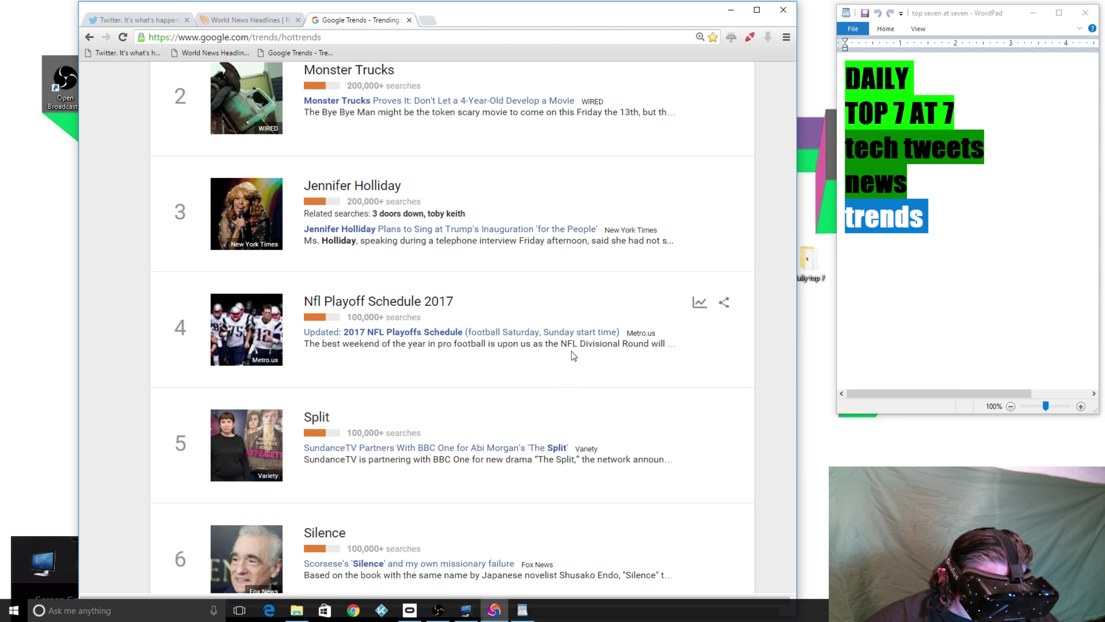
scroll(361, 373, down, 1)
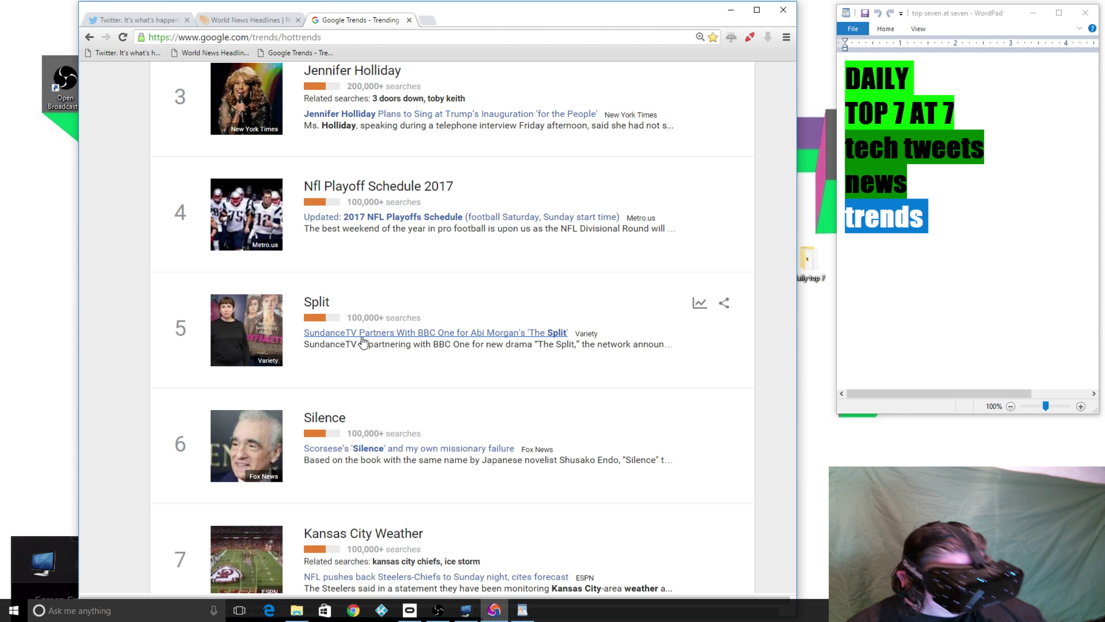
mouse_move(518, 557)
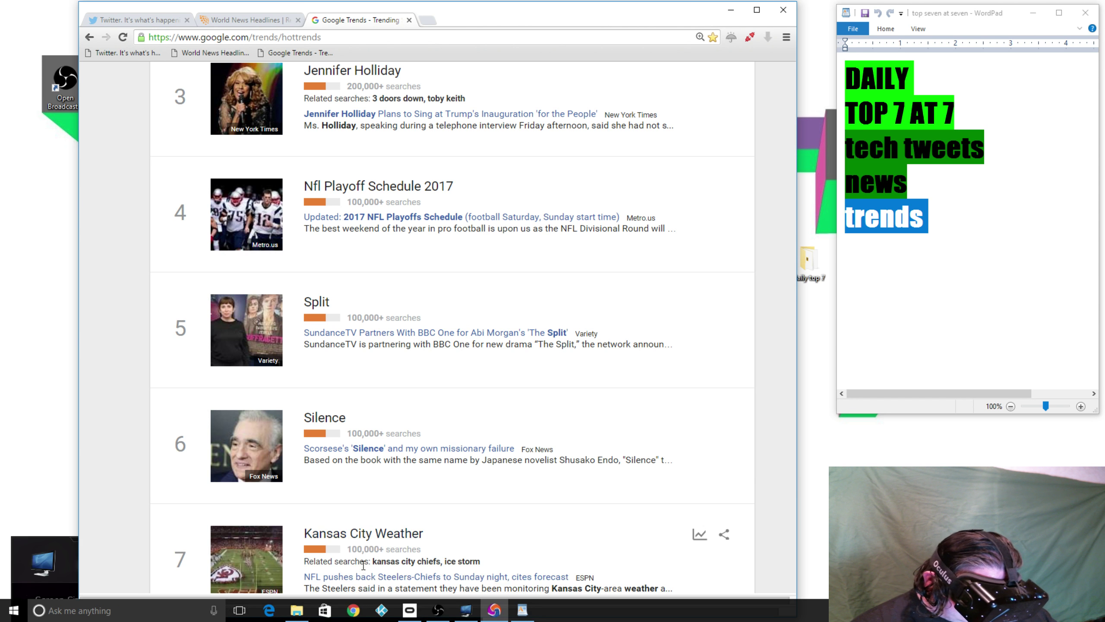
scroll(371, 531, down, 1)
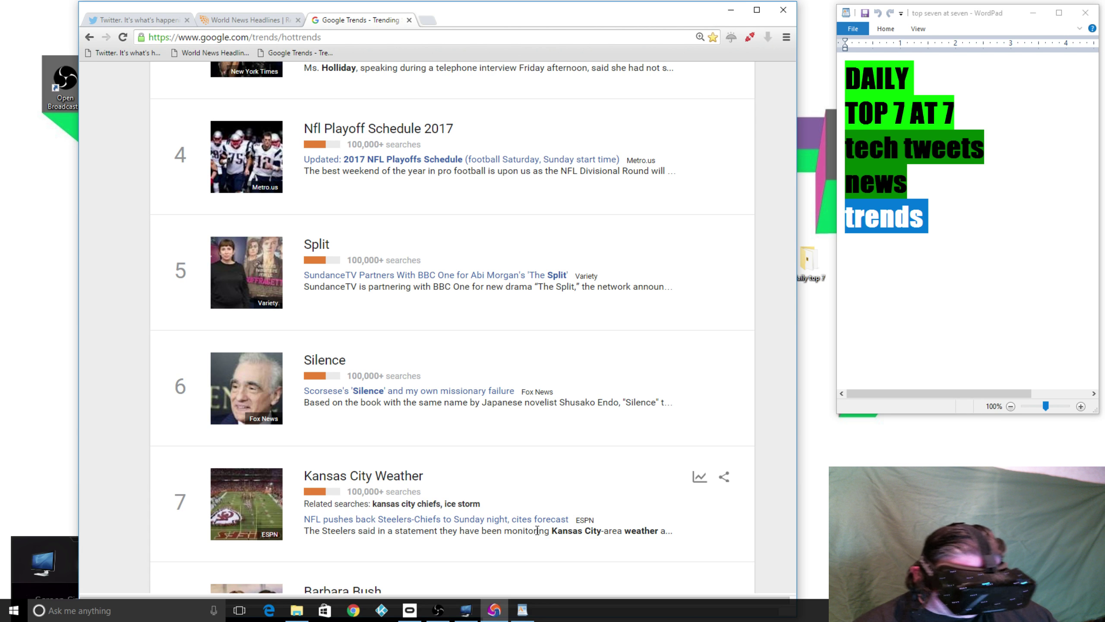
scroll(536, 530, down, 1)
scroll(537, 530, down, 1)
scroll(537, 530, down, 1)
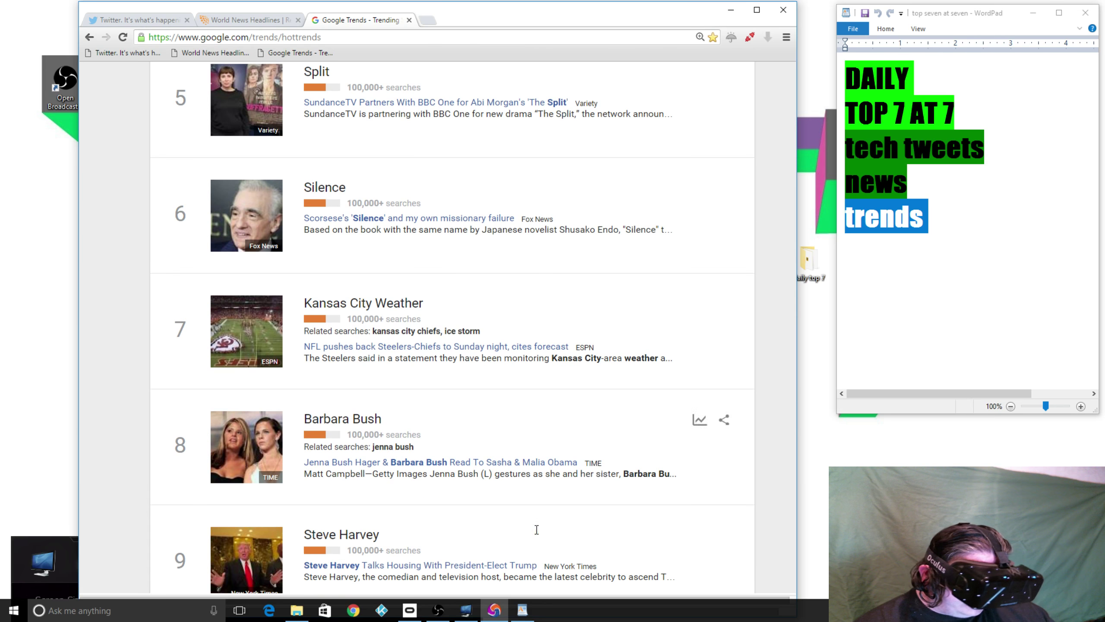
scroll(536, 531, down, 1)
scroll(537, 530, down, 1)
scroll(536, 531, down, 1)
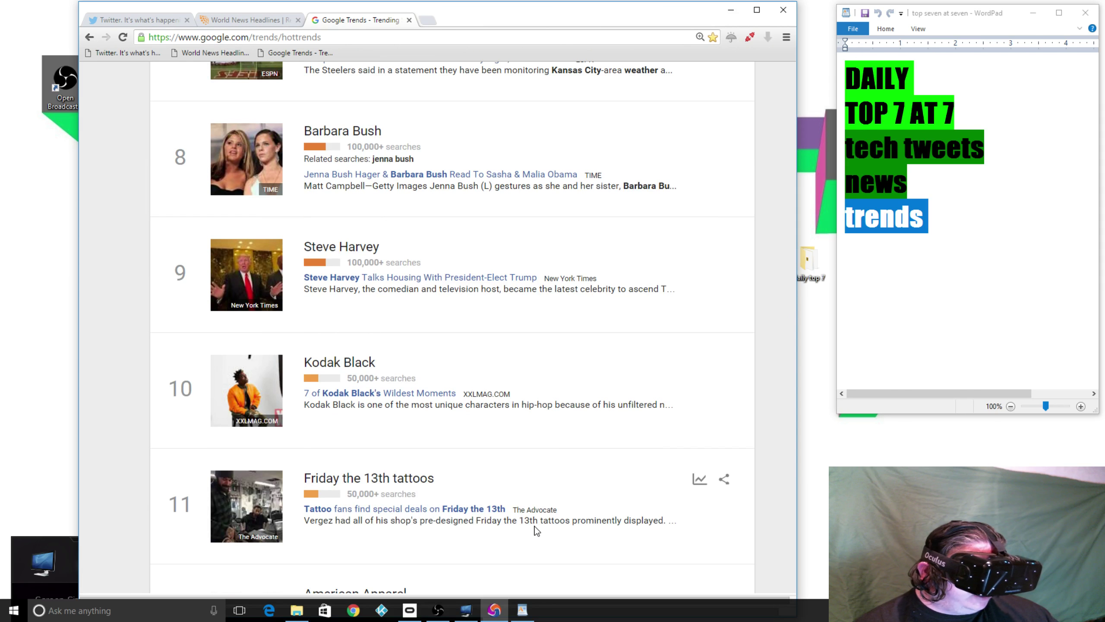
scroll(536, 530, down, 1)
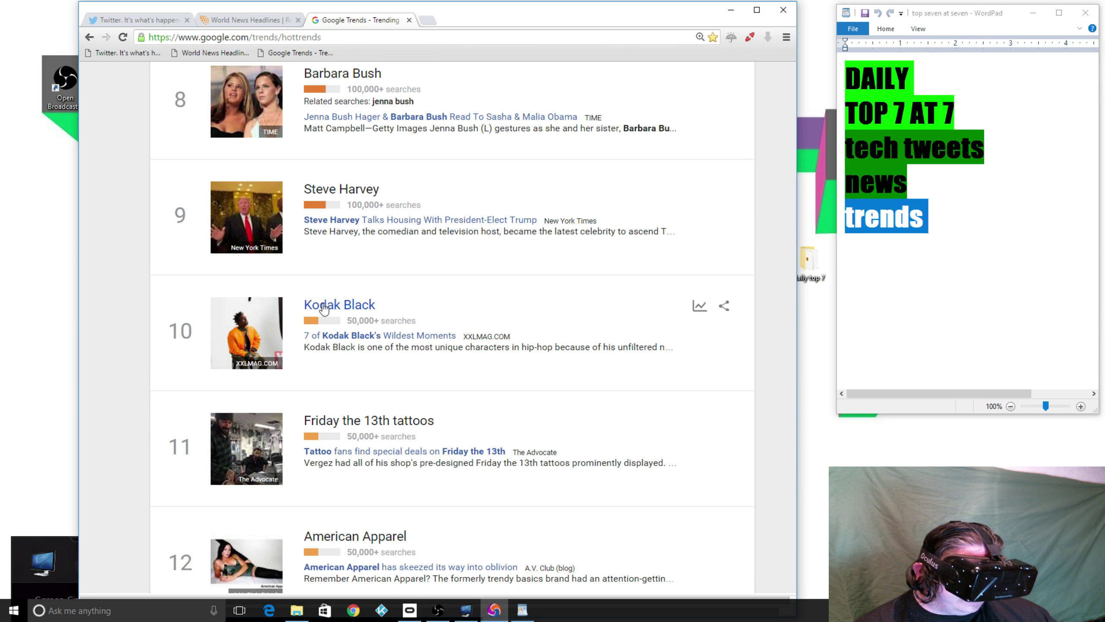
scroll(323, 310, down, 2)
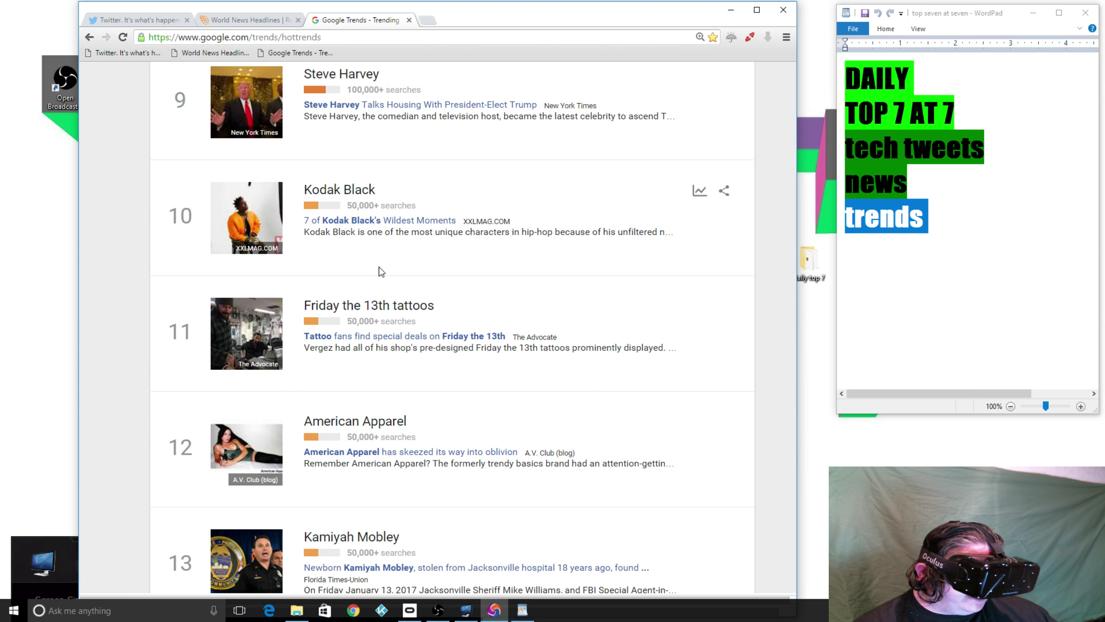
scroll(378, 271, down, 2)
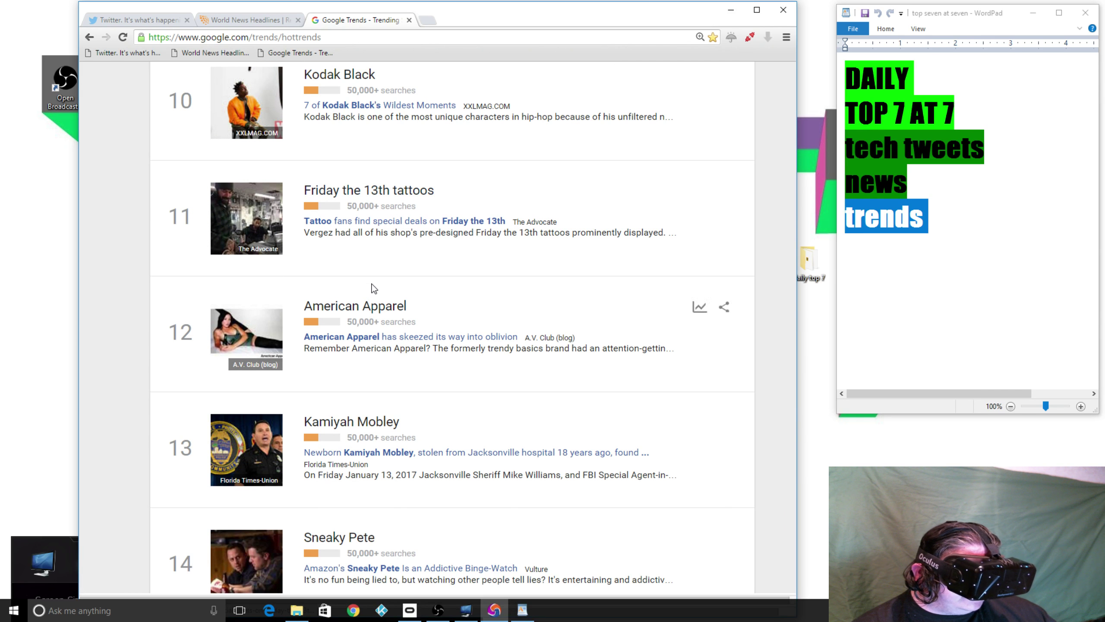
scroll(373, 288, down, 1)
scroll(346, 277, down, 2)
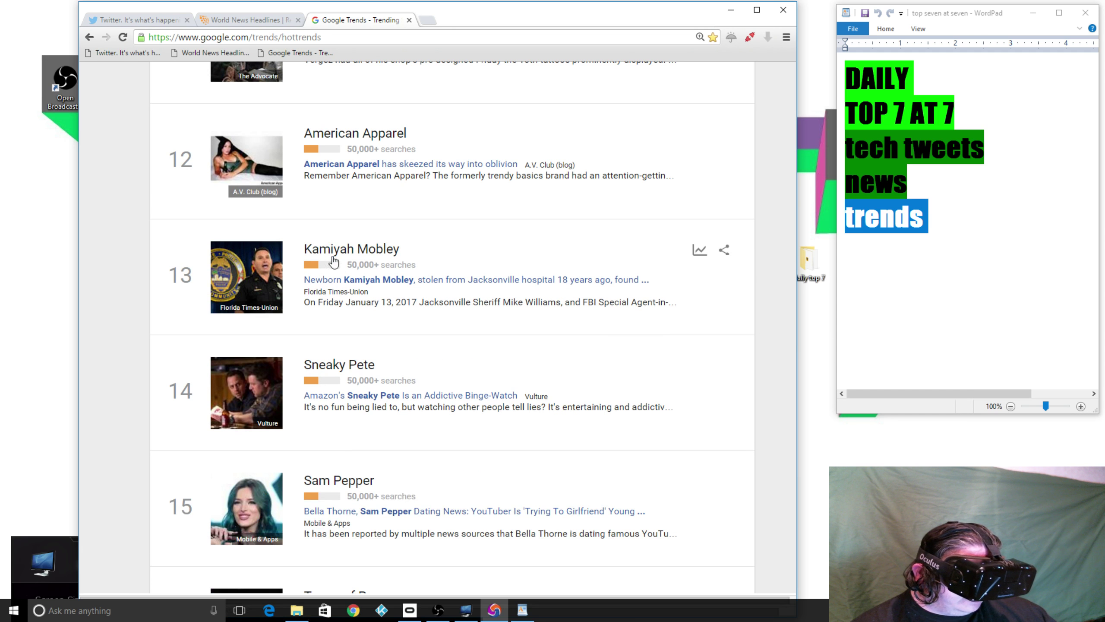
scroll(396, 343, down, 1)
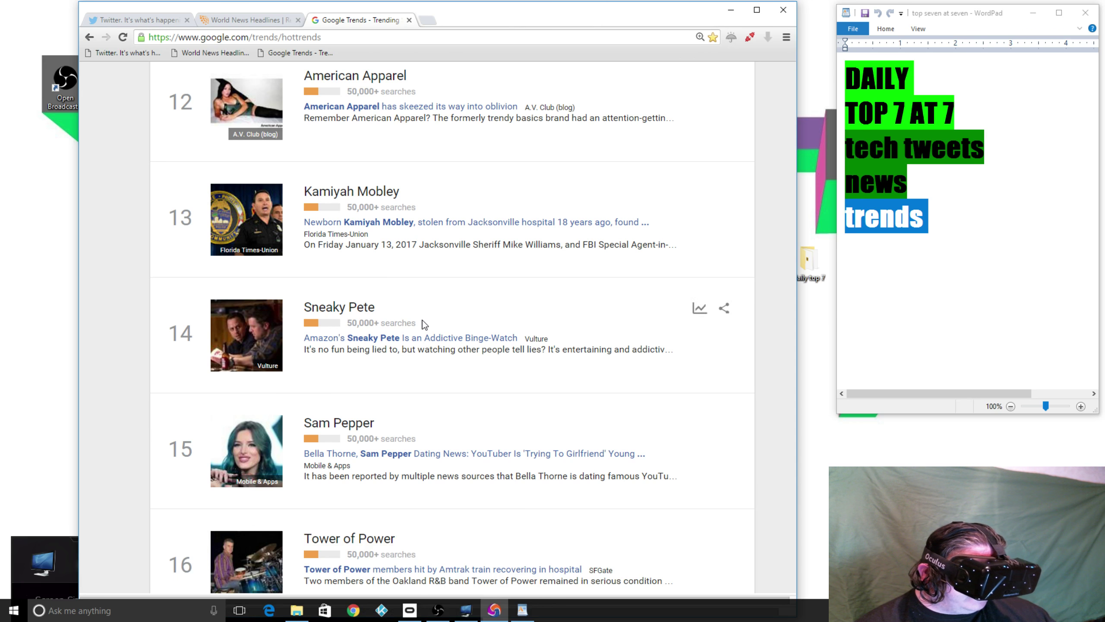
scroll(424, 323, down, 1)
scroll(406, 328, down, 1)
scroll(398, 338, down, 1)
scroll(395, 348, down, 1)
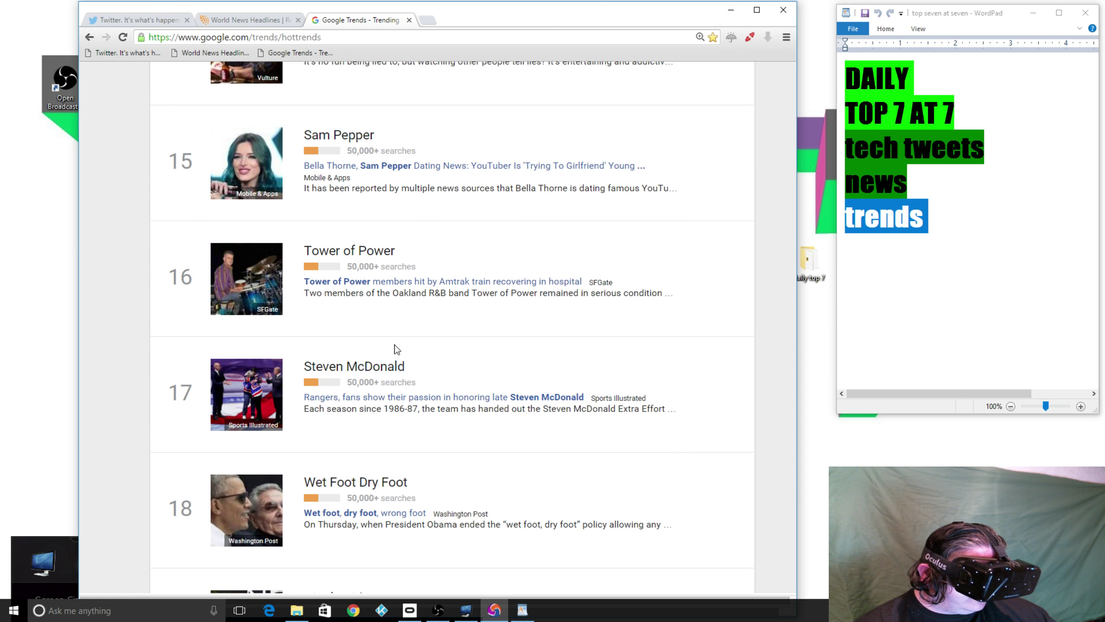
scroll(396, 441, up, 3)
scroll(395, 415, up, 3)
scroll(406, 371, up, 4)
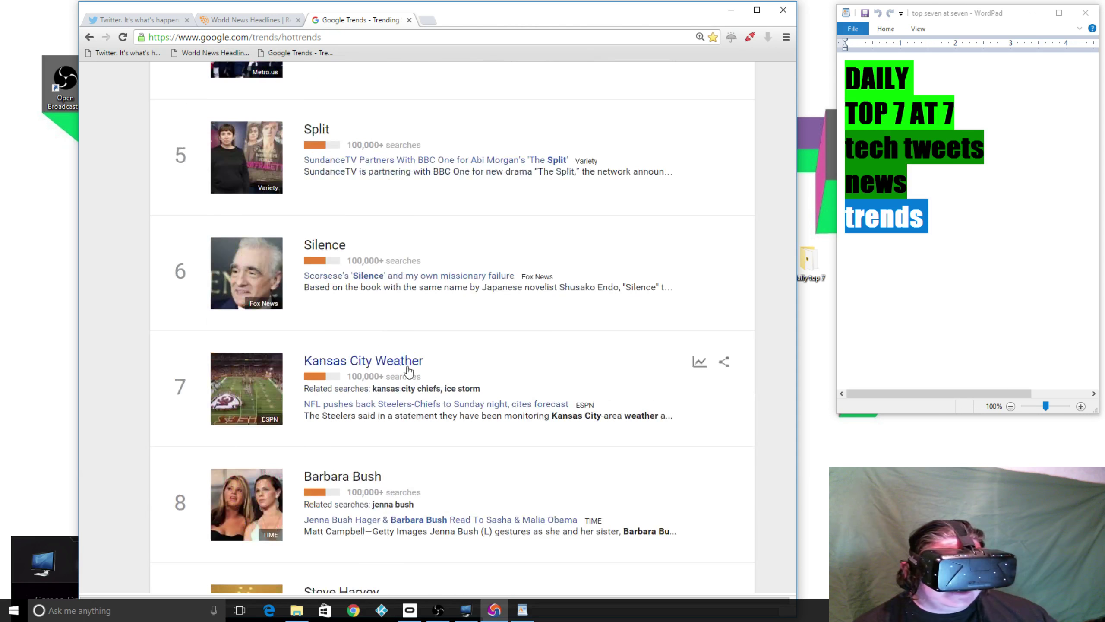
scroll(408, 371, up, 4)
scroll(409, 346, up, 3)
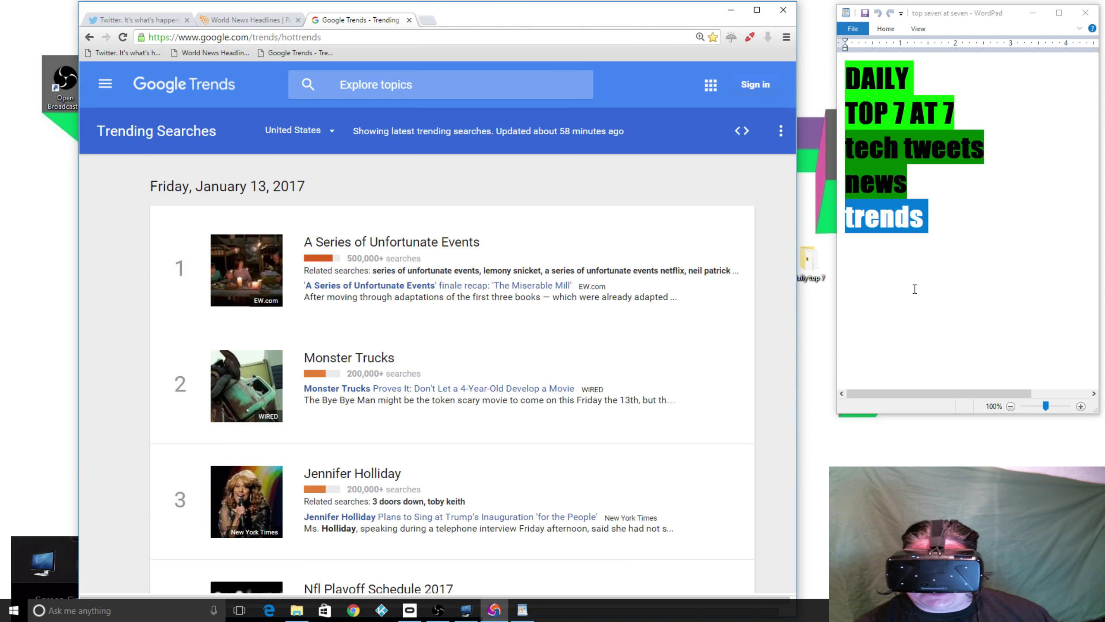